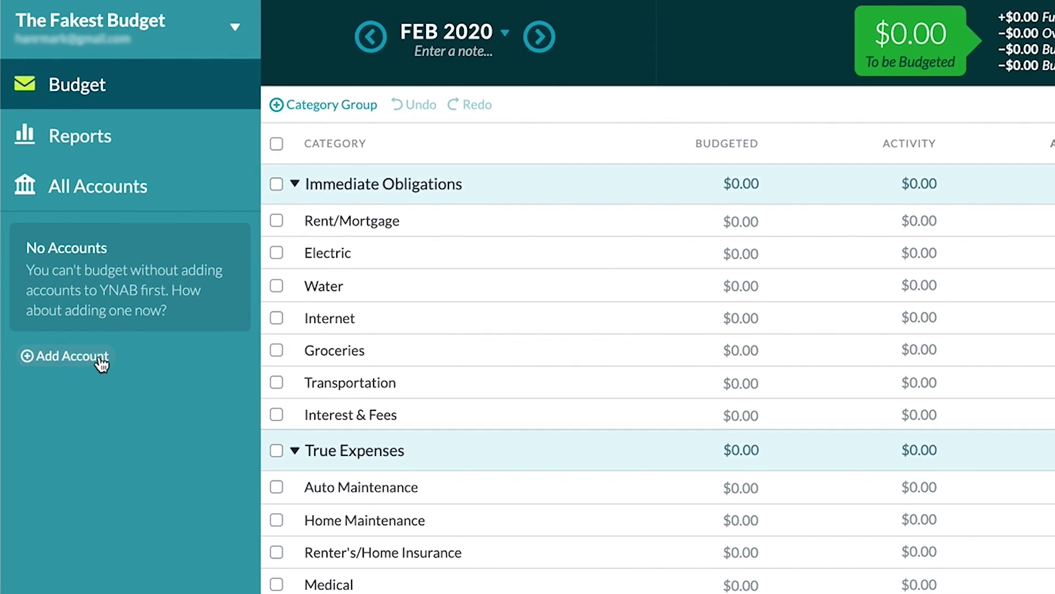
Start adding an unlinked account and open the choices for its account type.
{"action": "left_click", "coordinate": [101, 360]}
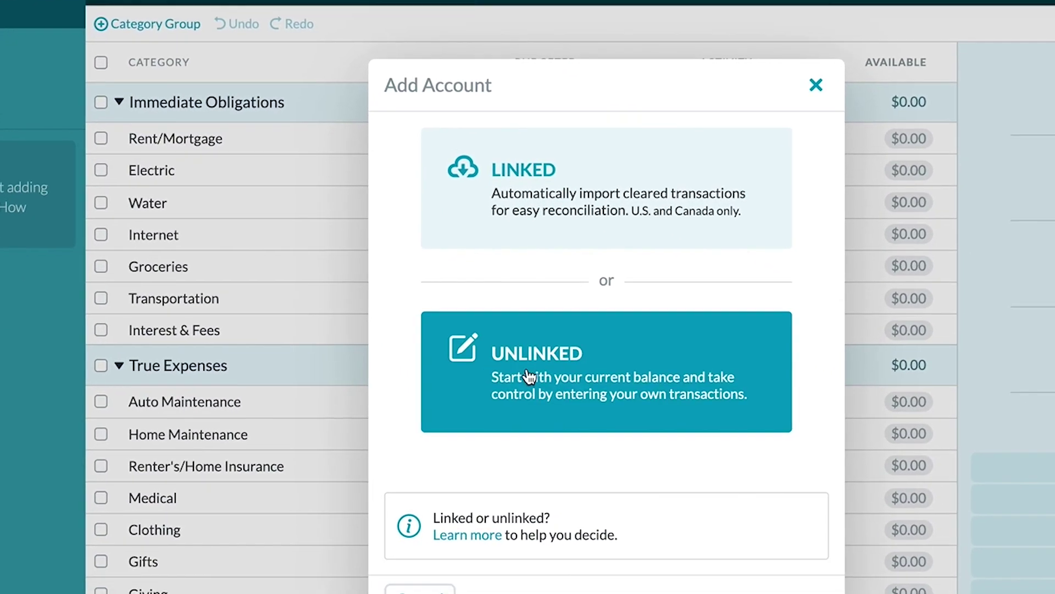
{"action": "left_click", "coordinate": [639, 459]}
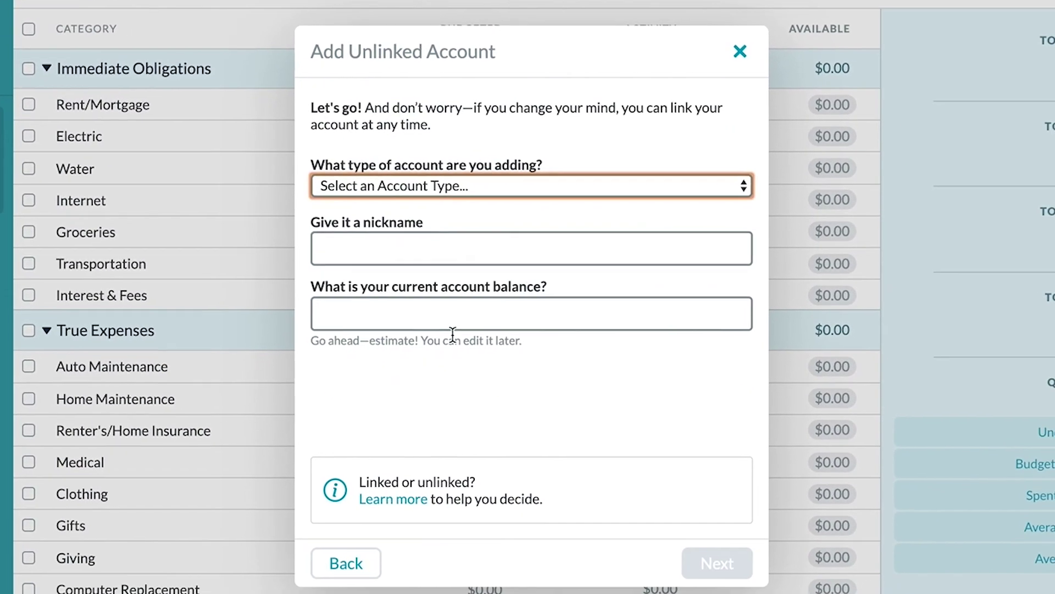
{"action": "left_click", "coordinate": [429, 187]}
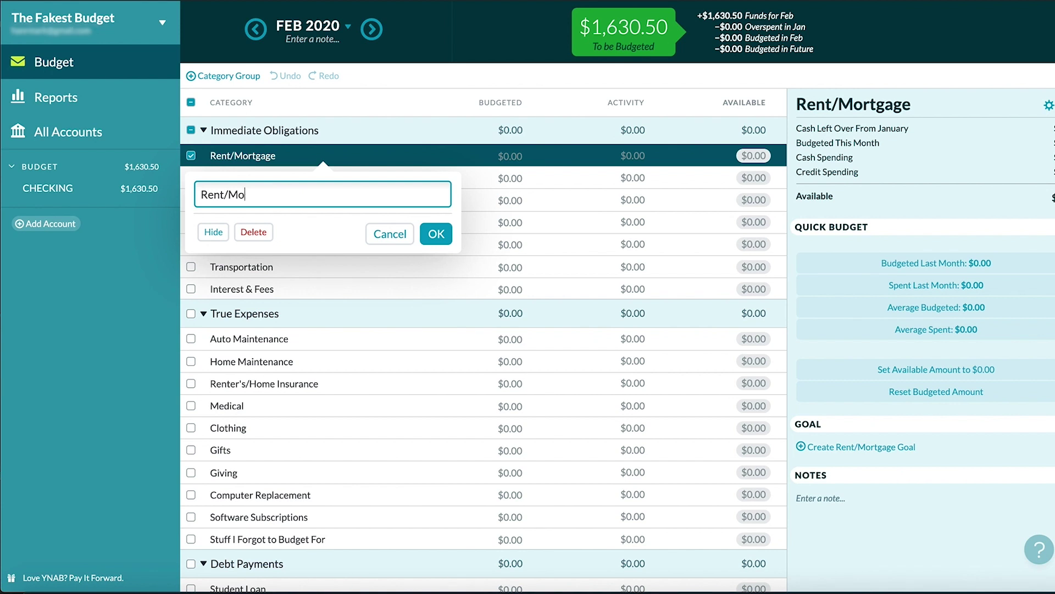
Rename the Rent/Mortgage category as Rent.
{"action": "key", "text": "BackSpace"}
{"action": "key", "text": "BackSpace"}
{"action": "key", "text": "BackSpace"}
{"action": "key", "text": "Return"}
Rename the Home Maintenance category as Home Improvement.
{"action": "left_click", "coordinate": [256, 363]}
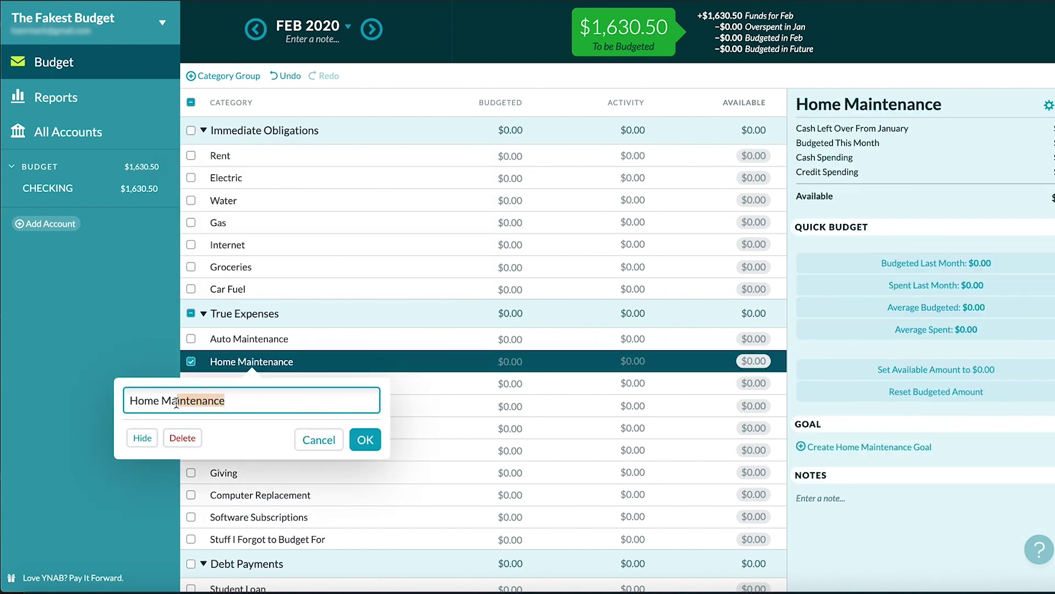
{"action": "type", "text": "Improvement"}
{"action": "key", "text": "Return"}
Delete the Auto Loan category from the Debt Payments group.
{"action": "scroll", "coordinate": [278, 378], "scroll_direction": "down", "scroll_amount": 4}
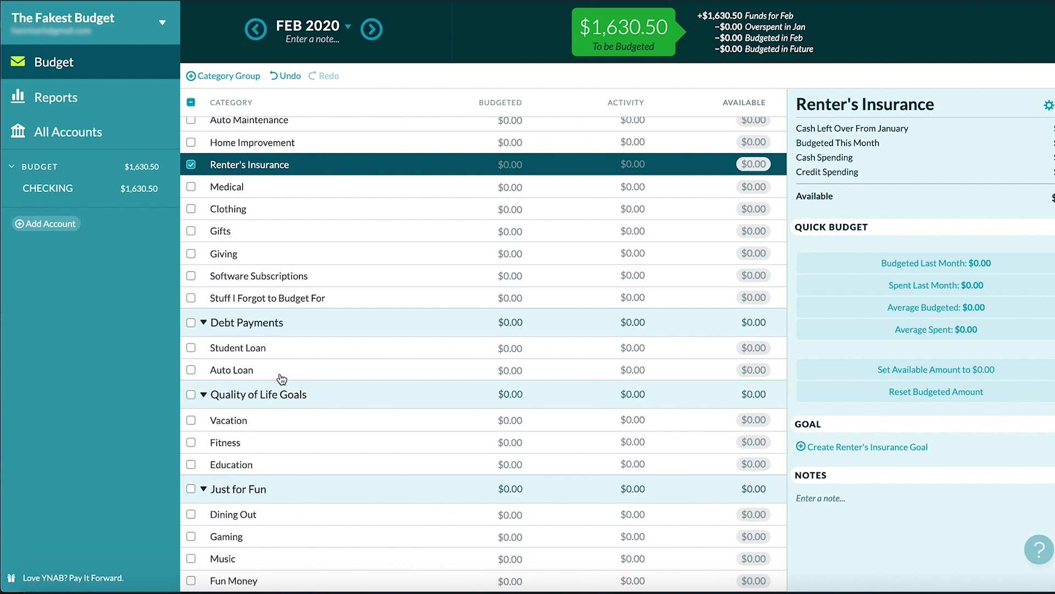
{"action": "left_click", "coordinate": [278, 373]}
{"action": "left_click", "coordinate": [253, 446]}
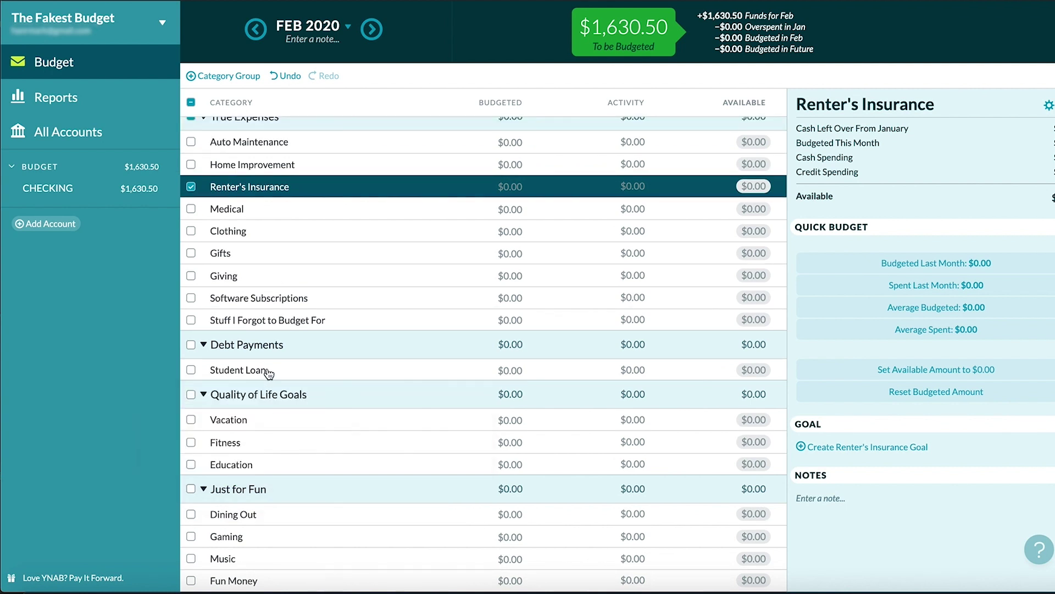
Put a house emoji, found by searching for "home", before the Rent category name and a carrot emoji before Groceries.
{"action": "scroll", "coordinate": [266, 373], "scroll_direction": "up", "scroll_amount": 3}
{"action": "left_click", "coordinate": [288, 268]}
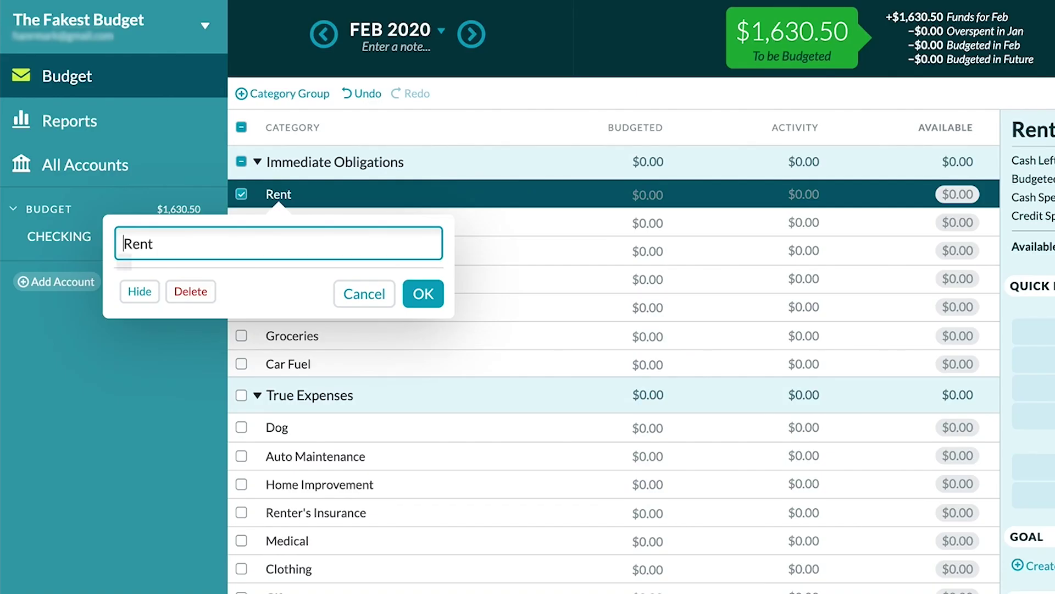
{"action": "key", "text": "ctrl+super+space"}
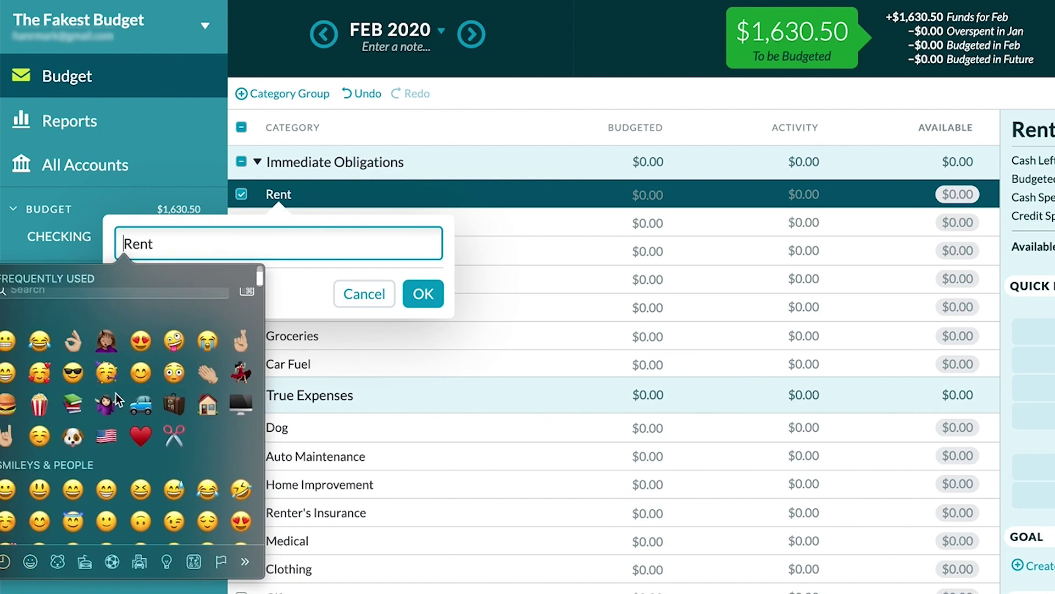
{"action": "type", "text": "home"}
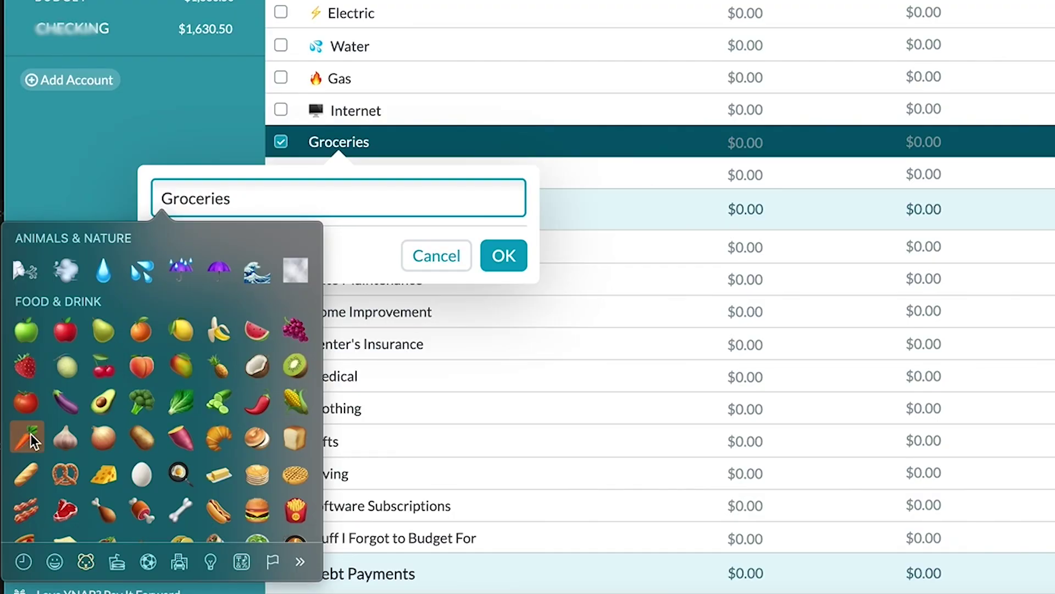
{"action": "left_click", "coordinate": [28, 437]}
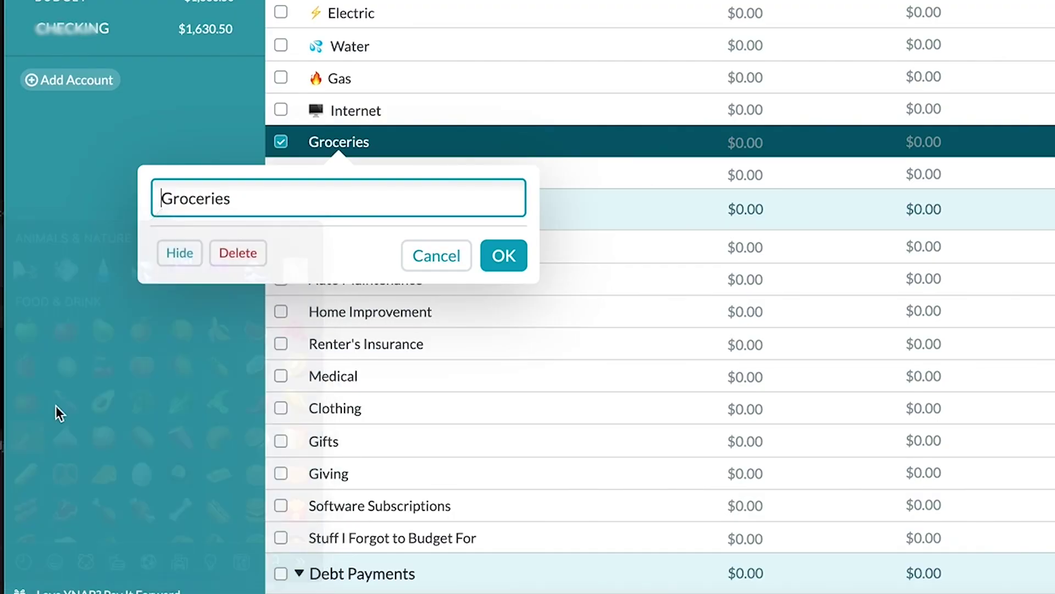
{"action": "left_click", "coordinate": [484, 264]}
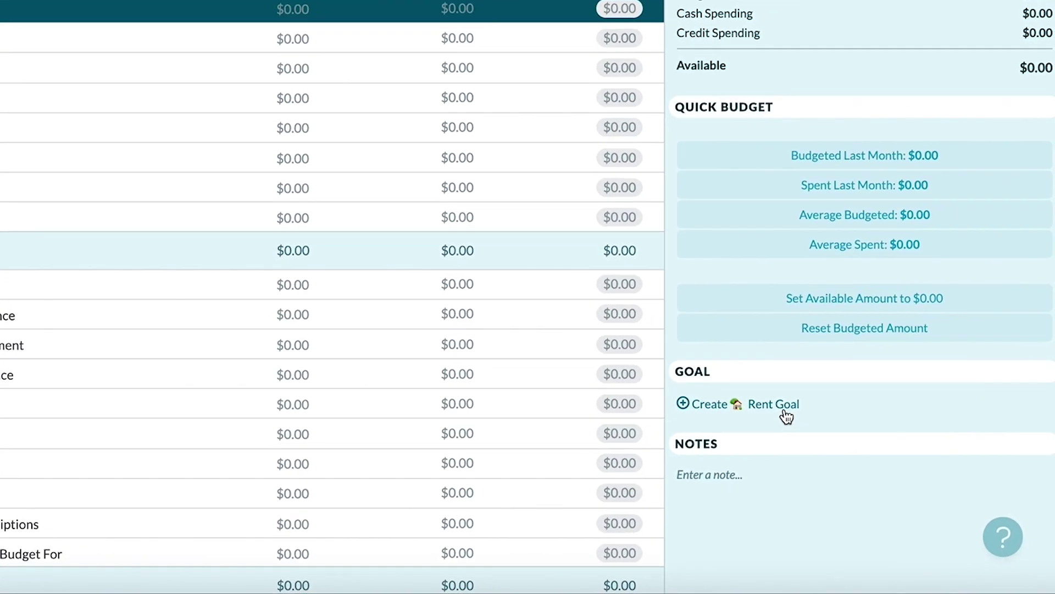
Create a Monthly spending goal of $800 for the Rent category.
{"action": "left_click", "coordinate": [841, 440]}
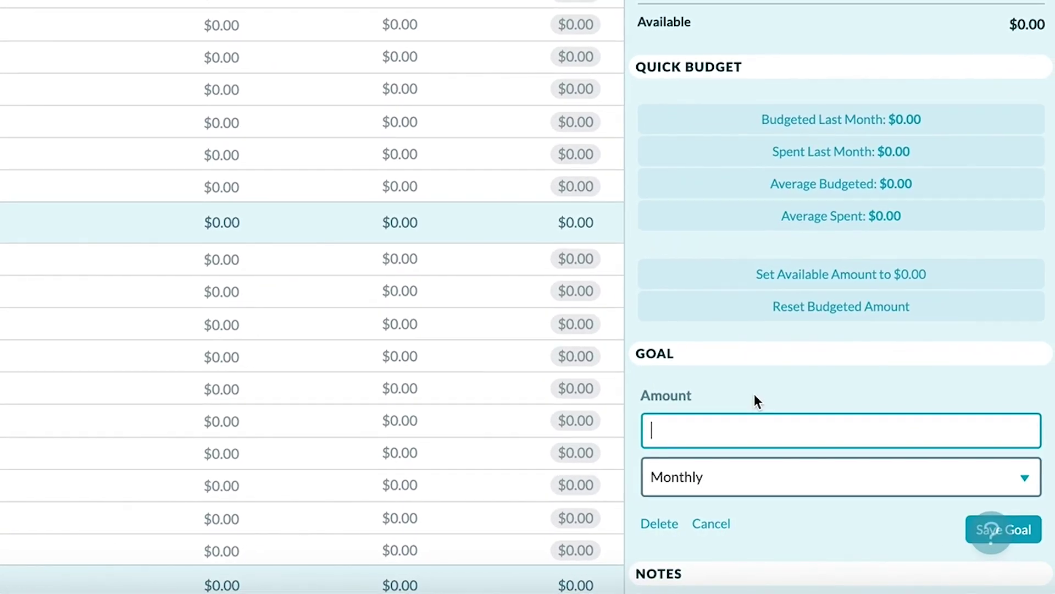
{"action": "type", "text": "800"}
{"action": "left_click", "coordinate": [720, 473]}
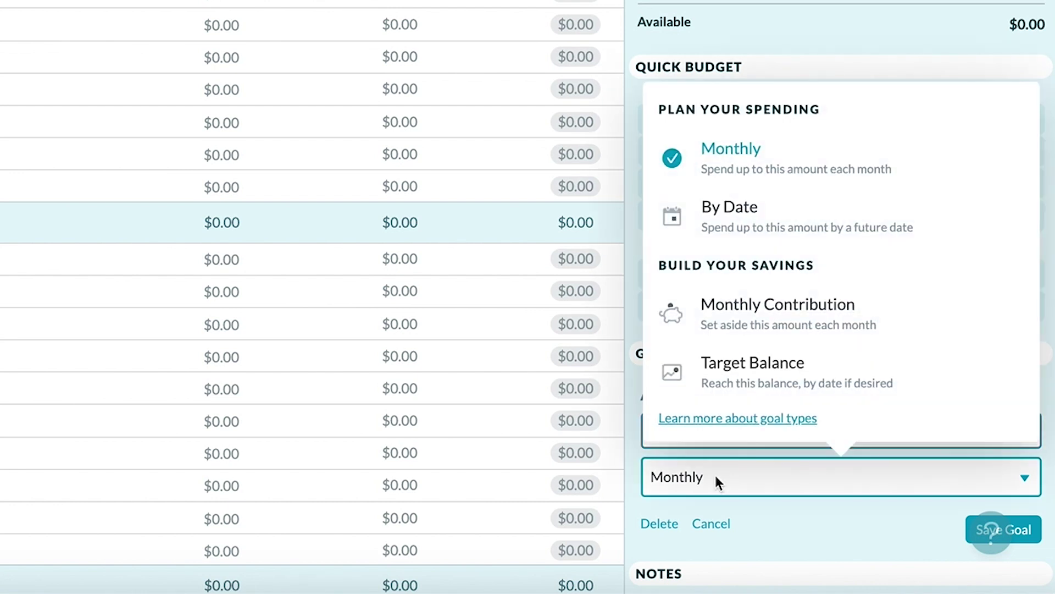
{"action": "left_click", "coordinate": [742, 175]}
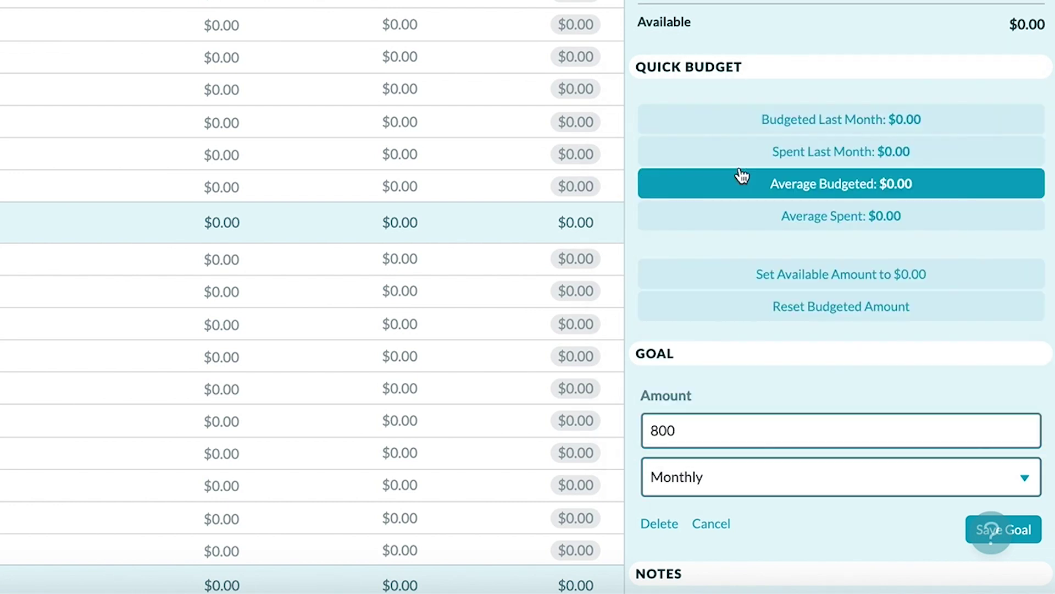
{"action": "key", "text": "Return"}
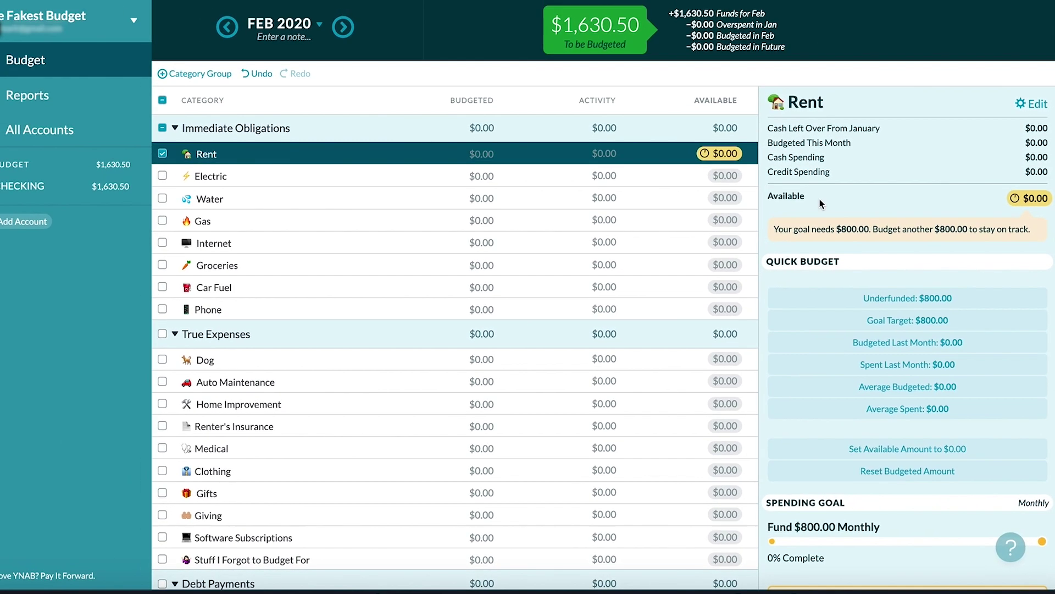
Save Monthly goals of $70 for the Water category and $30 for the Phone category.
{"action": "scroll", "coordinate": [907, 401], "scroll_direction": "down", "scroll_amount": 2}
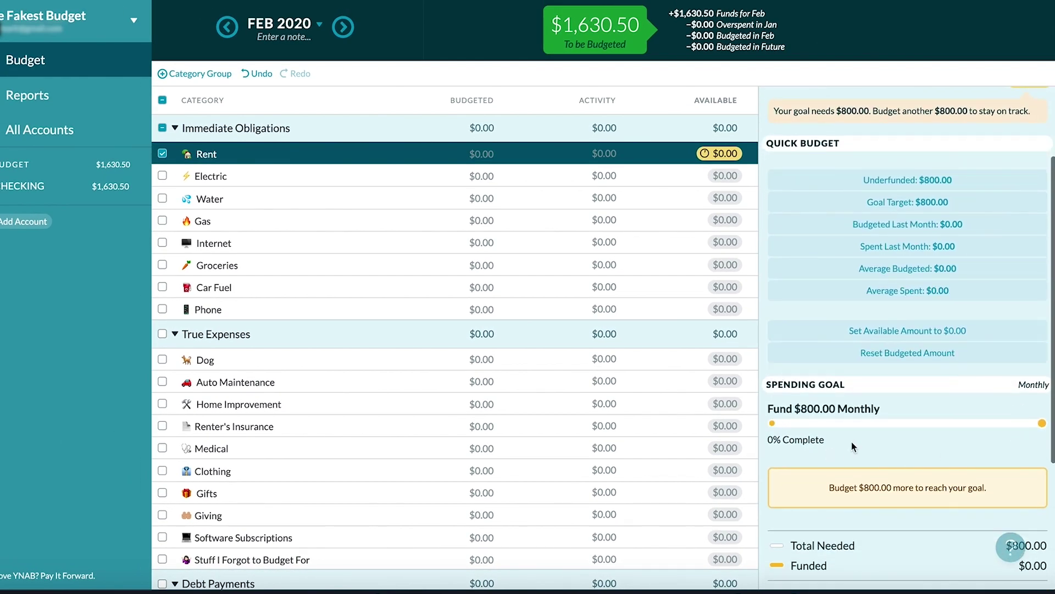
{"action": "scroll", "coordinate": [848, 417], "scroll_direction": "down", "scroll_amount": 4}
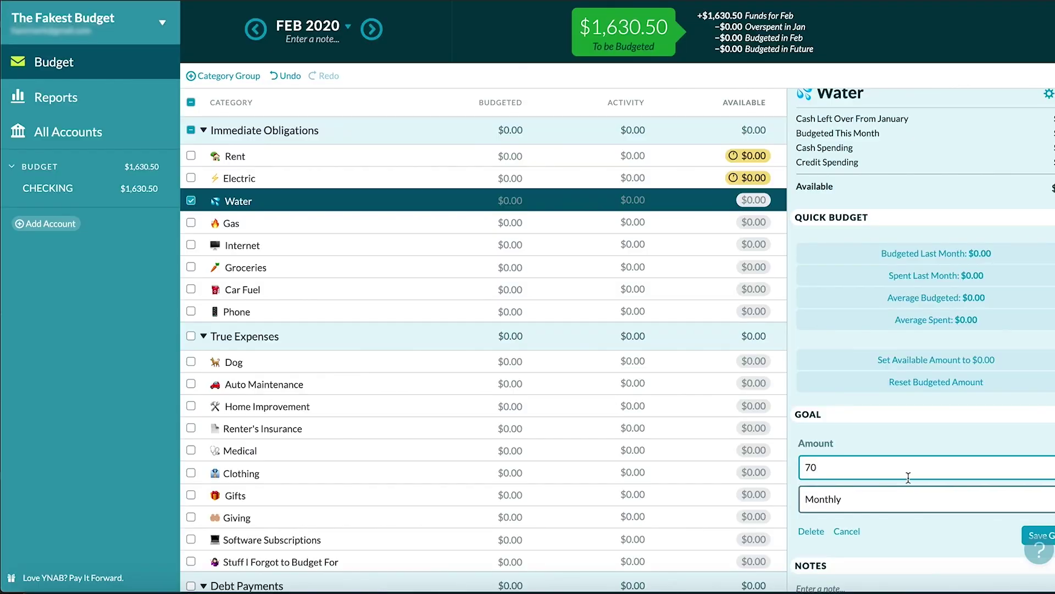
{"action": "key", "text": "Return"}
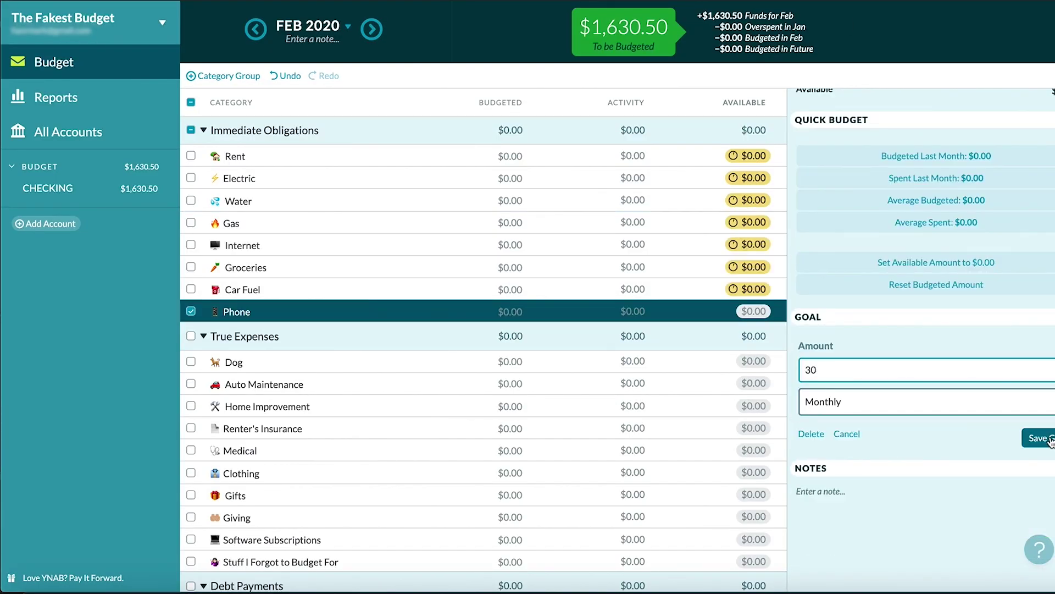
{"action": "left_click", "coordinate": [1050, 439]}
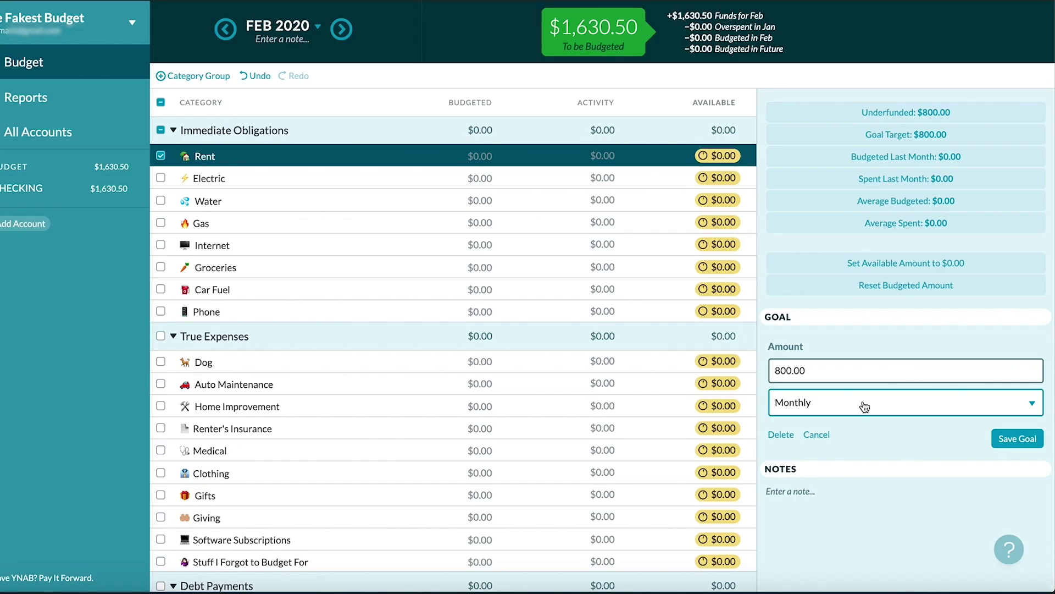
Open the Rent goal's type choices, and create a Monthly goal of $50 for the Internet category.
{"action": "left_click", "coordinate": [860, 405]}
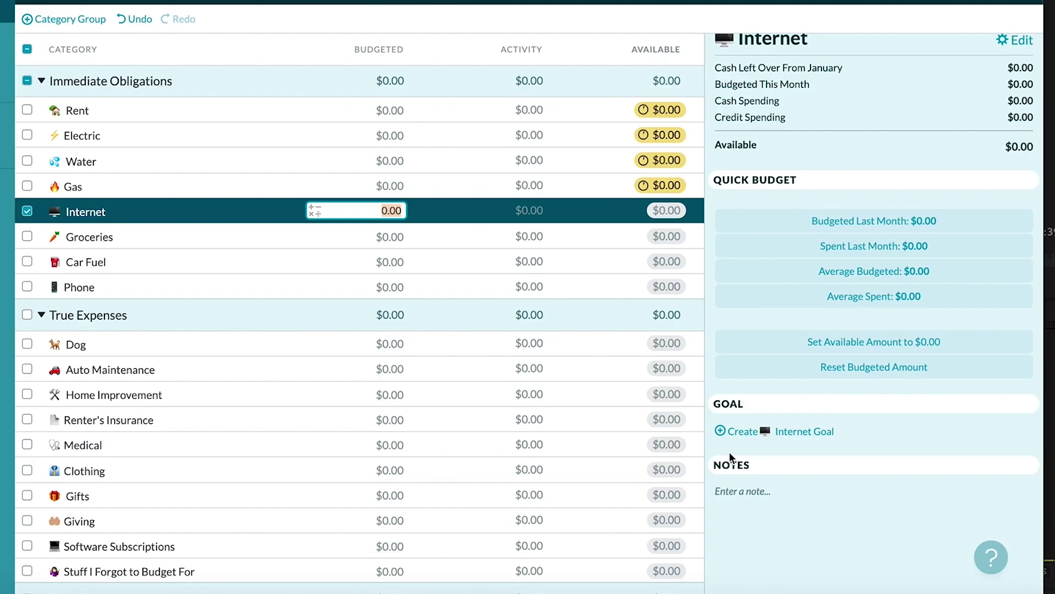
{"action": "left_click", "coordinate": [794, 434]}
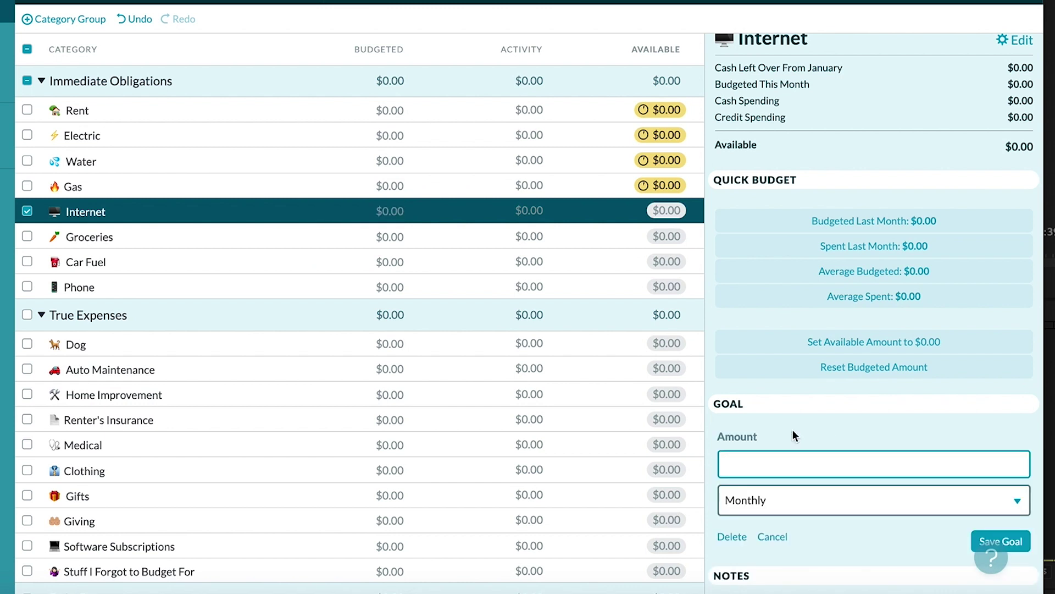
{"action": "type", "text": "50"}
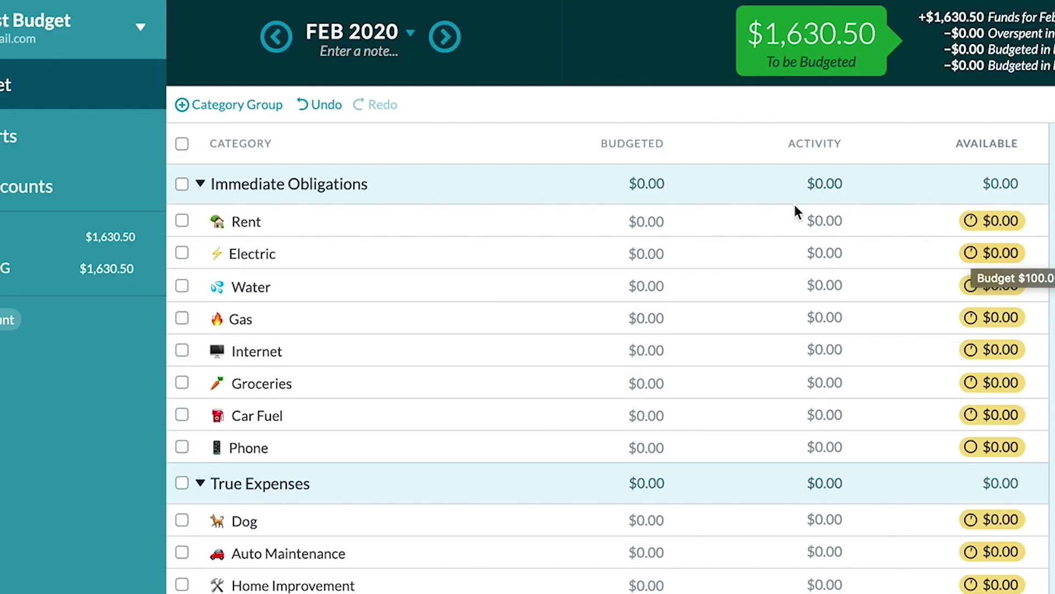
Extend the Rent category's name to "Rent - $800/mo - 1st" and reorder Gas and Phone to sit directly below it.
{"action": "left_click", "coordinate": [254, 233]}
{"action": "left_click", "coordinate": [273, 225]}
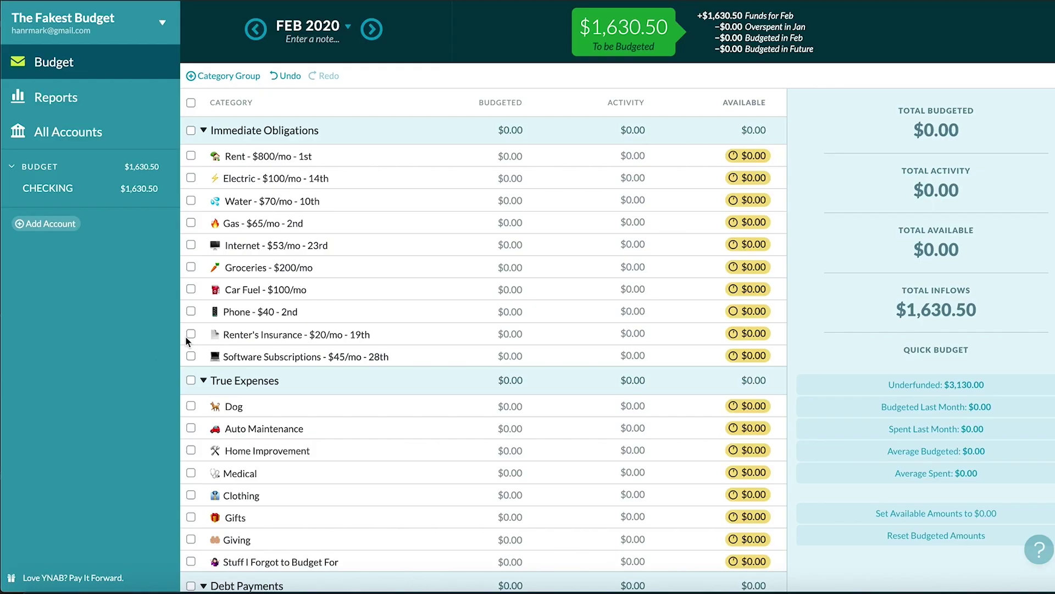
{"action": "left_click_drag", "start_coordinate": [295, 232], "coordinate": [299, 175]}
{"action": "left_click_drag", "start_coordinate": [290, 313], "coordinate": [292, 189]}
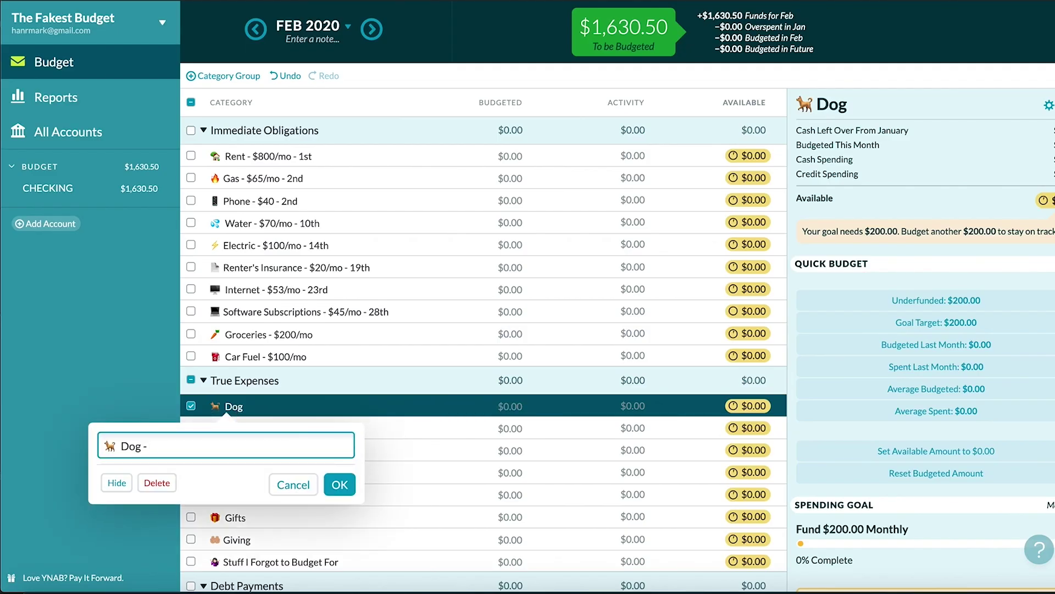
Add the monthly amounts to two category names: "Dog - $200/mo" and "Auto Maintenance - $100/mo".
{"action": "left_click", "coordinate": [340, 485]}
{"action": "left_click", "coordinate": [278, 434]}
{"action": "left_click", "coordinate": [299, 433]}
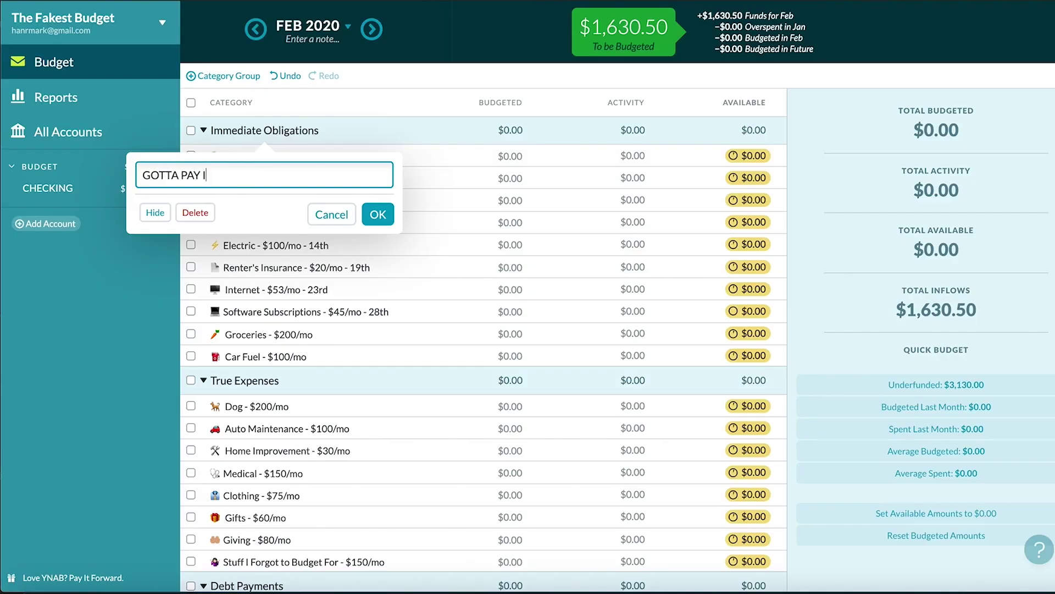
Rename the Immediate Obligations group as GOTTA PAY IT and the True Expenses group as THE FINER THINGS.
{"action": "type", "text": "T"}
{"action": "key", "text": "Return"}
{"action": "type", "text": "GS"}
{"action": "key", "text": "Return"}
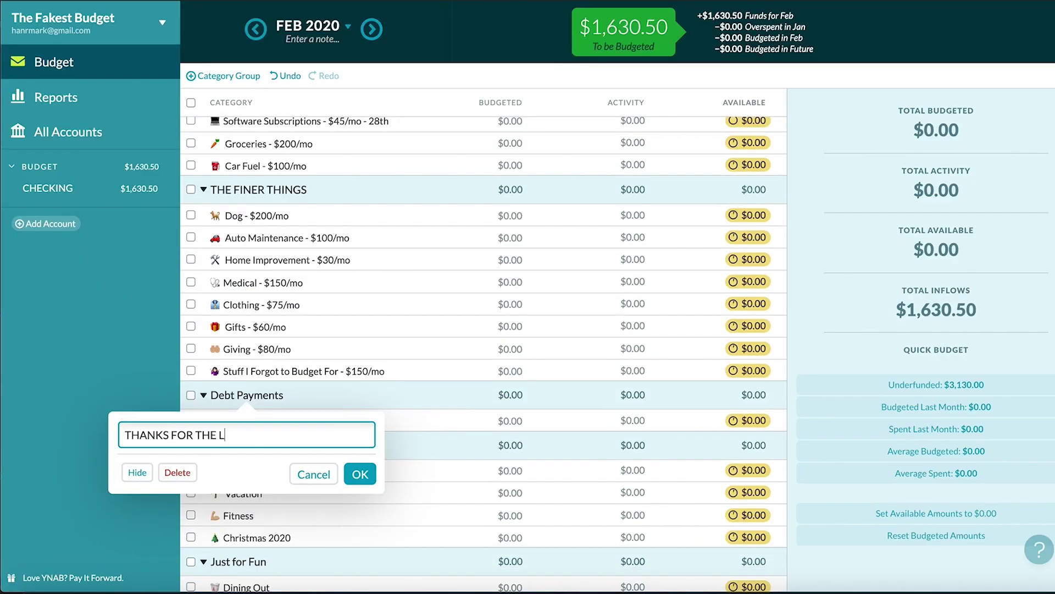
Rename the Debt Payments group as THANKS FOR THE LOAN and the FAVORITES group as THE BIG TICKETS.
{"action": "type", "text": "LOAN"}
{"action": "key", "text": "Return"}
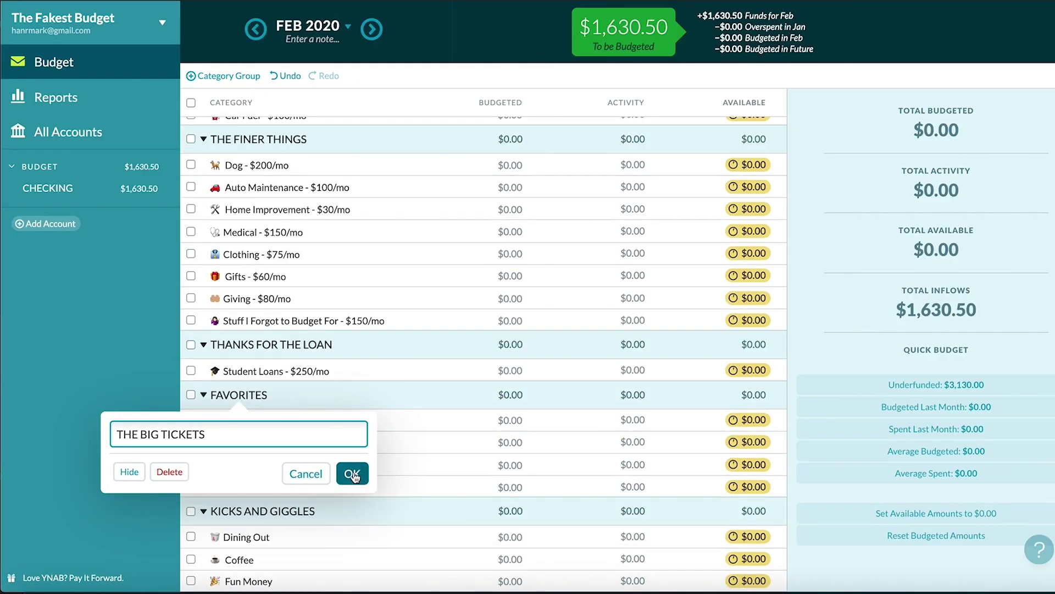
{"action": "left_click", "coordinate": [352, 475]}
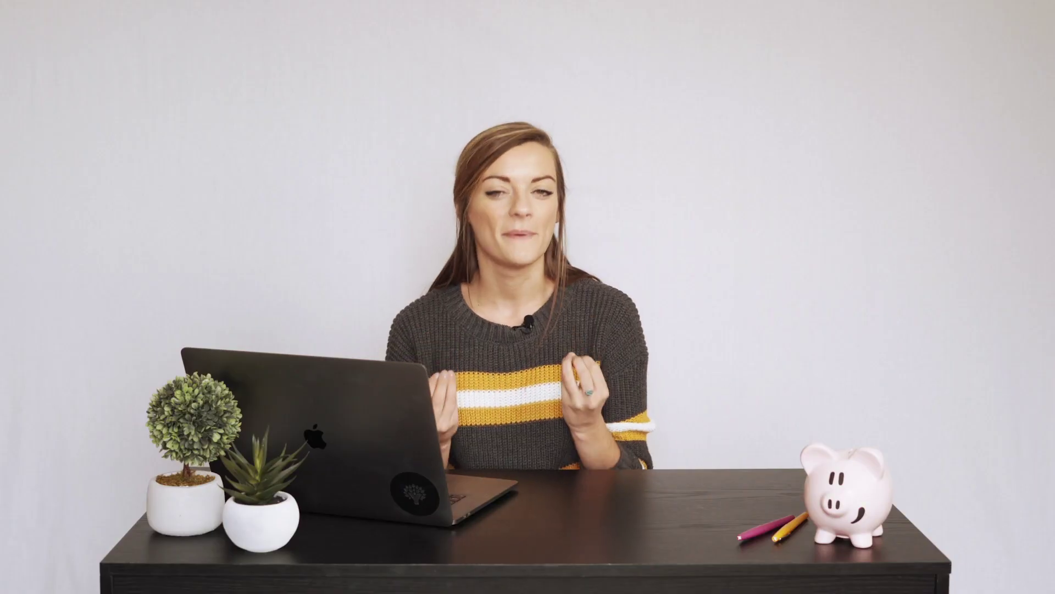
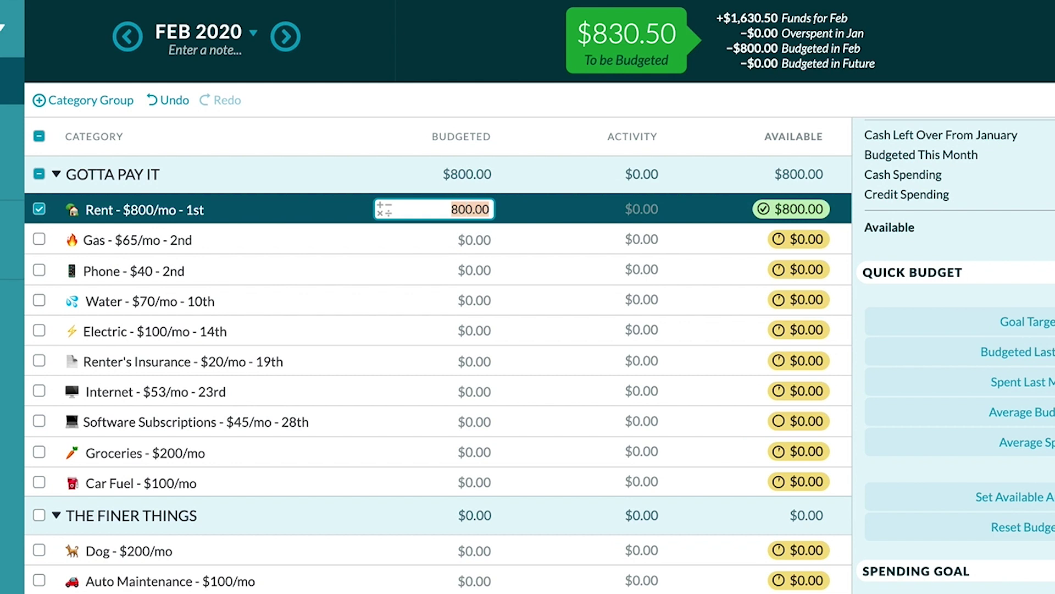
Set the Rent category's budgeted amount for February 2020 to $400.
{"action": "type", "text": "00"}
{"action": "key", "text": "Return"}
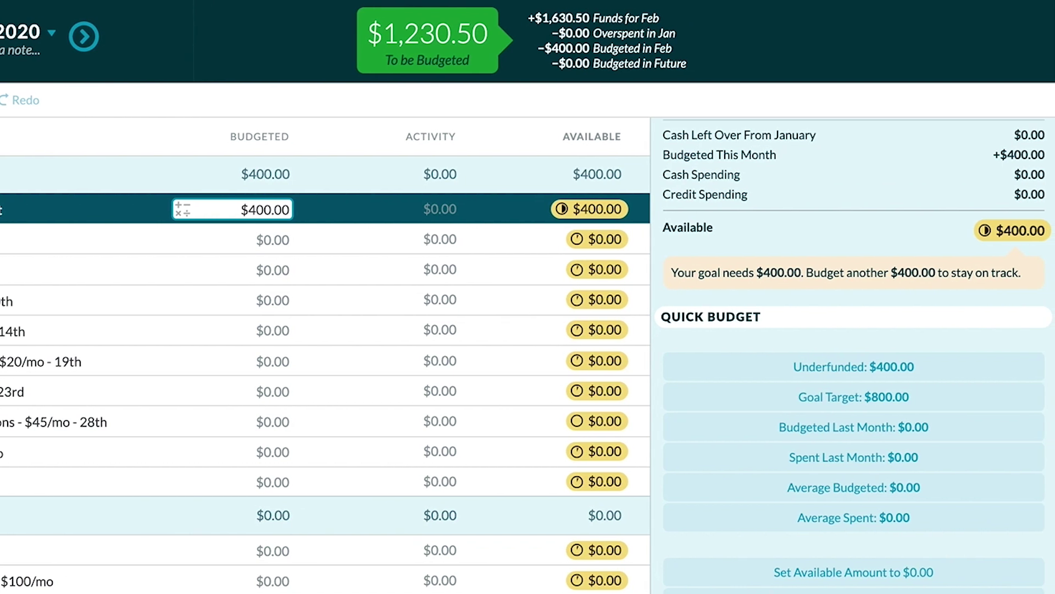
{"action": "key", "text": "Escape"}
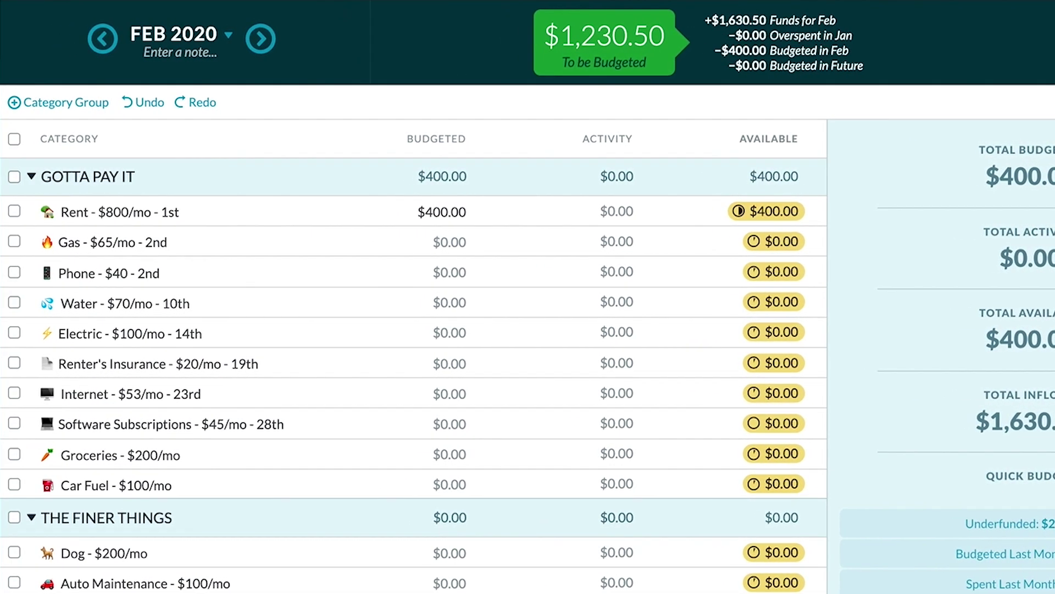
Select the Gas, Phone, Water and Electric categories together and quick-budget their underfunded amounts.
{"action": "left_click", "coordinate": [15, 241]}
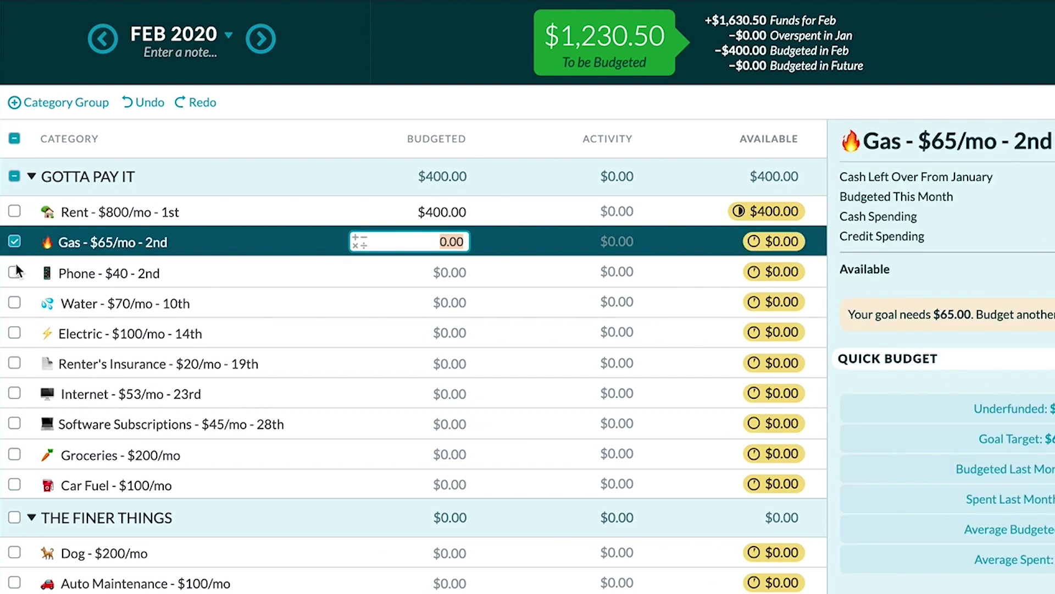
{"action": "left_click", "coordinate": [14, 272]}
{"action": "left_click", "coordinate": [15, 302]}
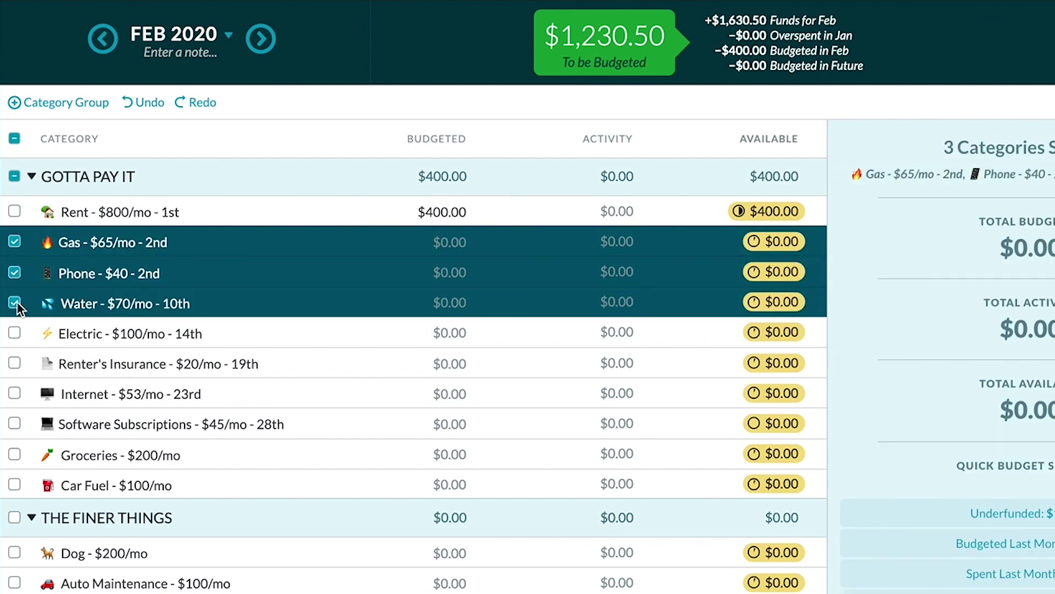
{"action": "left_click", "coordinate": [14, 333]}
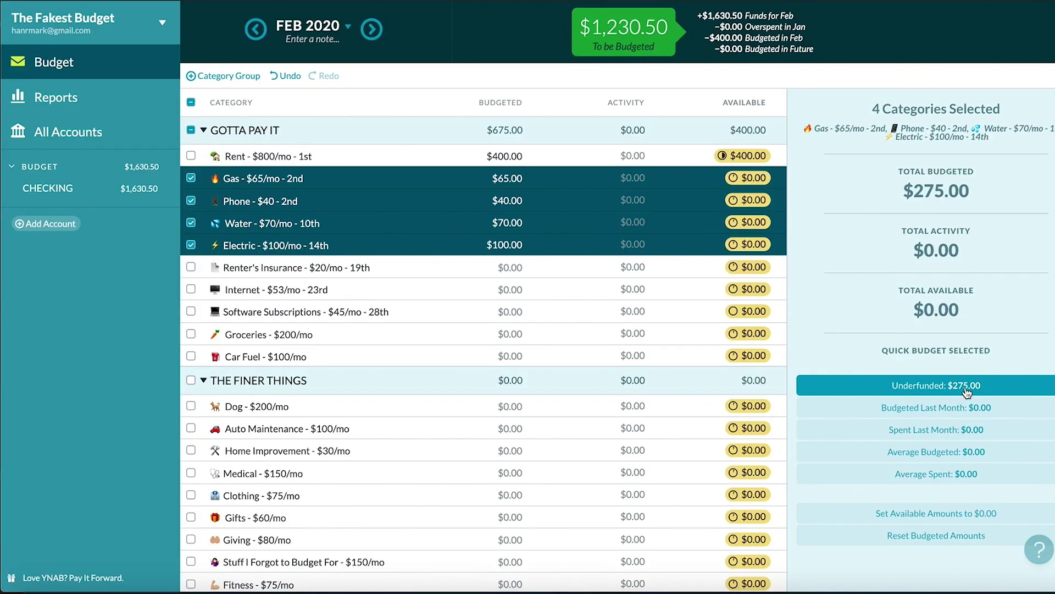
{"action": "left_click", "coordinate": [965, 389]}
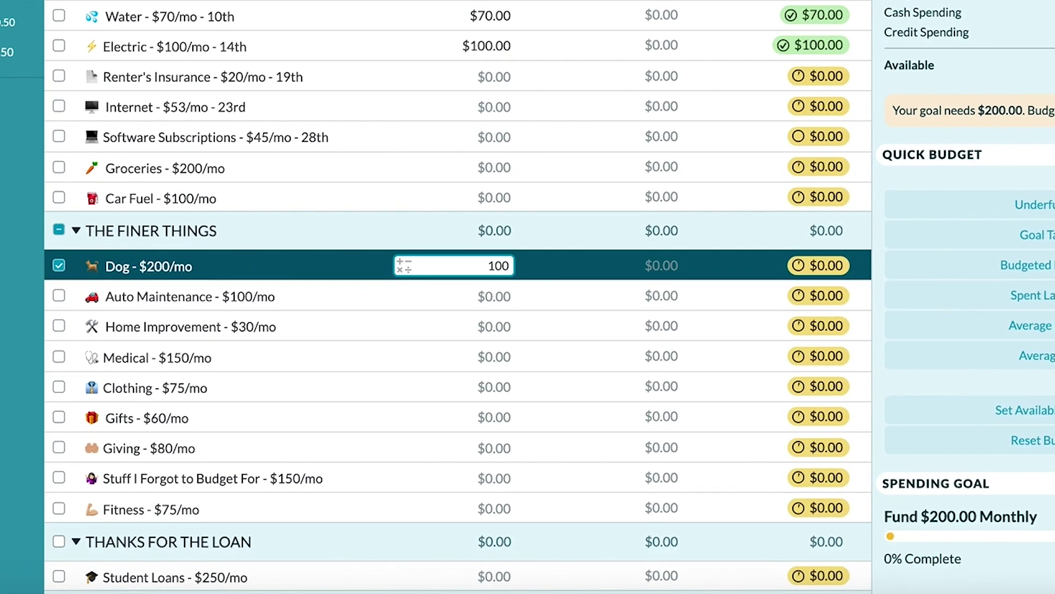
Budget Auto Maintenance $50, Home Improvement $15, Medical $75, Clothing $75, Gifts $30, Giving $40, Fitness $50 and Student Loans $250.
{"action": "left_click", "coordinate": [492, 297]}
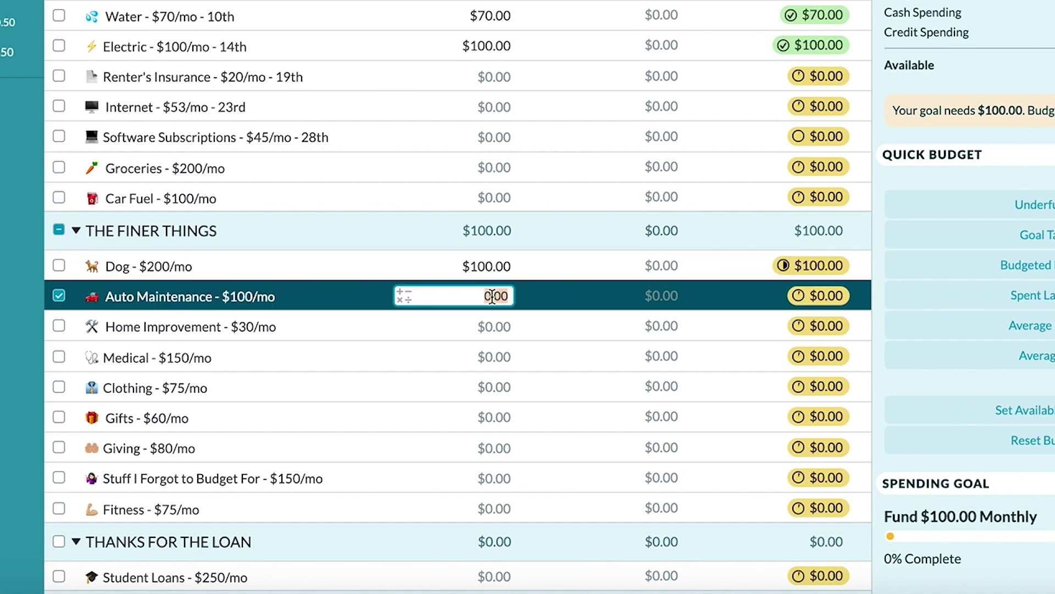
{"action": "key", "text": "Return"}
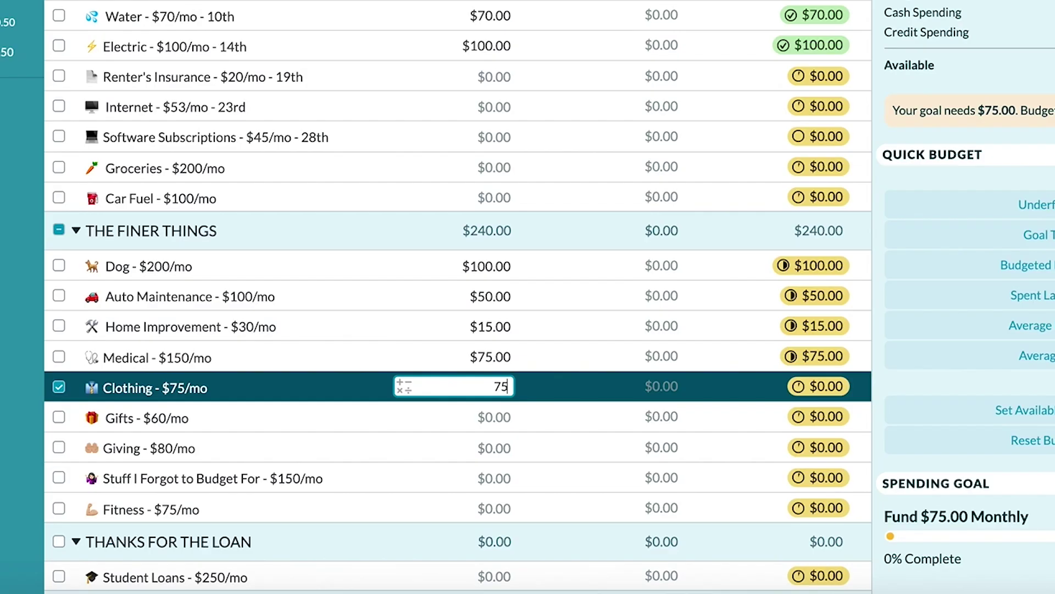
{"action": "key", "text": "Return"}
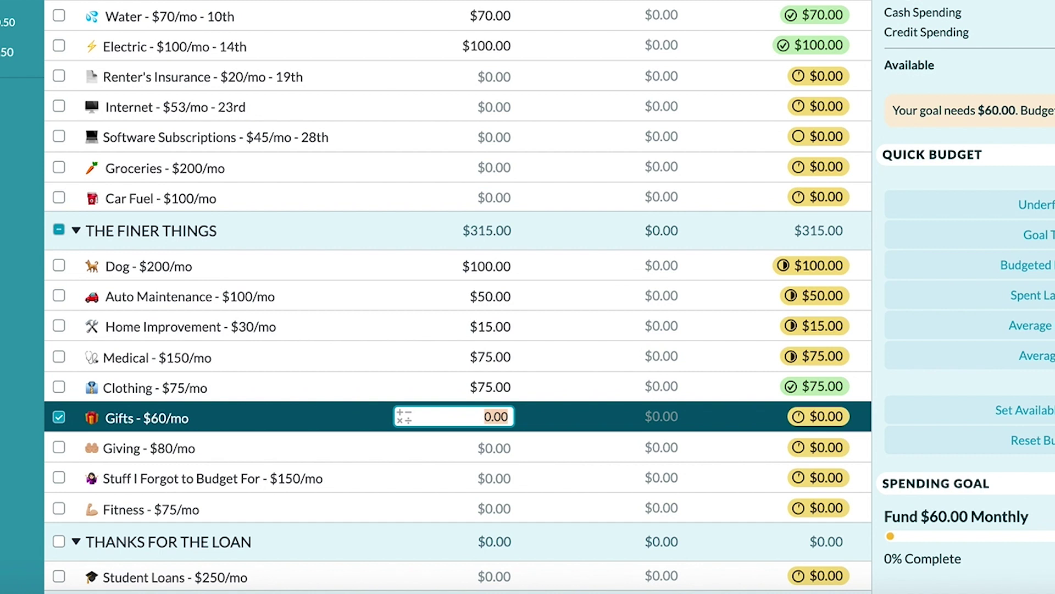
{"action": "key", "text": "Return"}
{"action": "key", "text": "Return"}
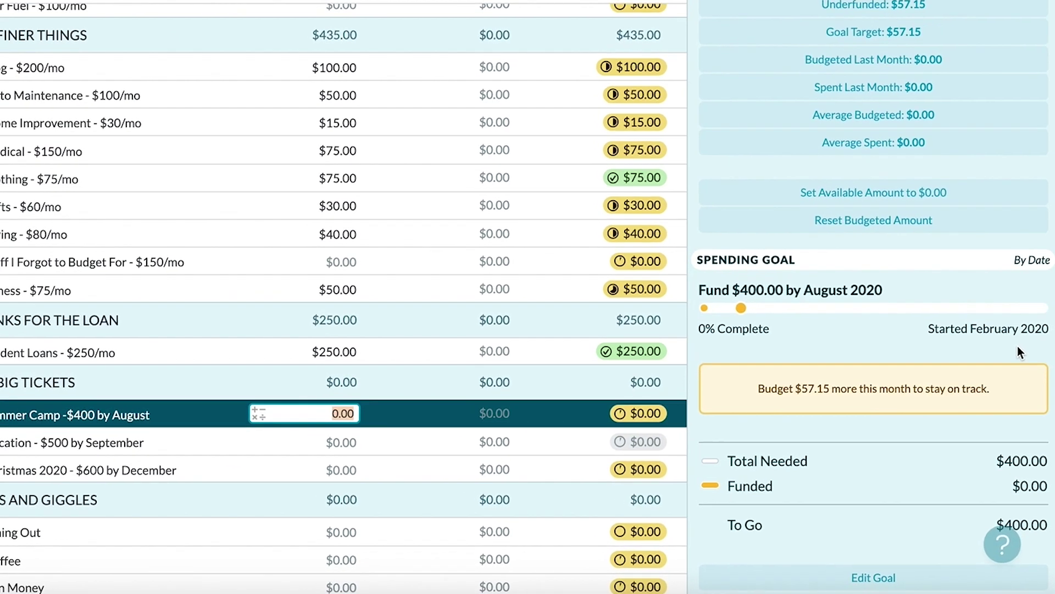
Budget $57.15 for Summer Camp, $62.50 for Vacation and $54.55 for Christmas 2020, and set Coffee to $6.30.
{"action": "type", "text": "57"}
{"action": "type", "text": ".15"}
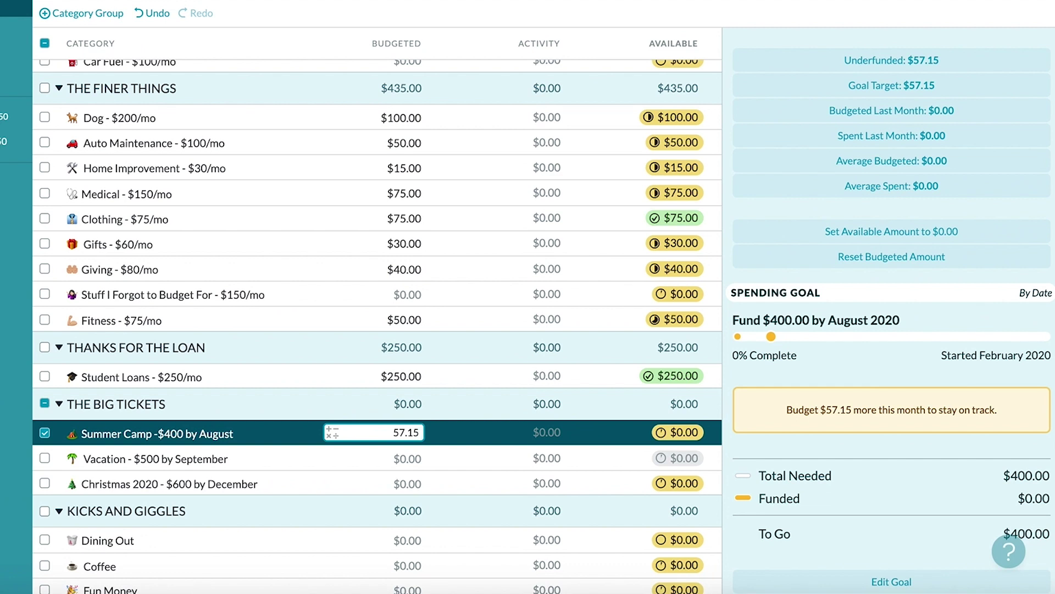
{"action": "key", "text": "Return"}
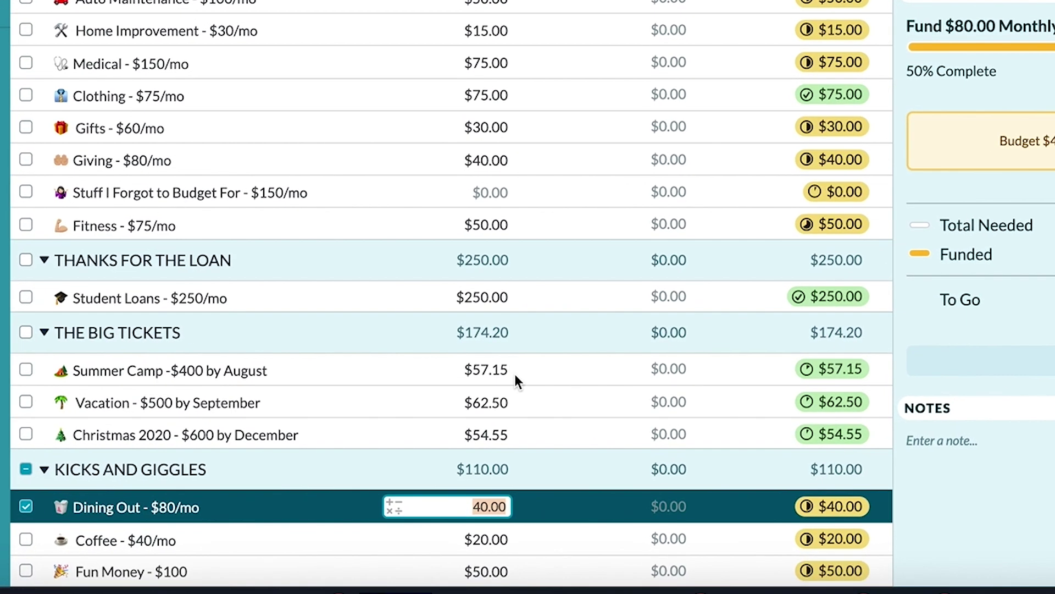
{"action": "left_click", "coordinate": [486, 533]}
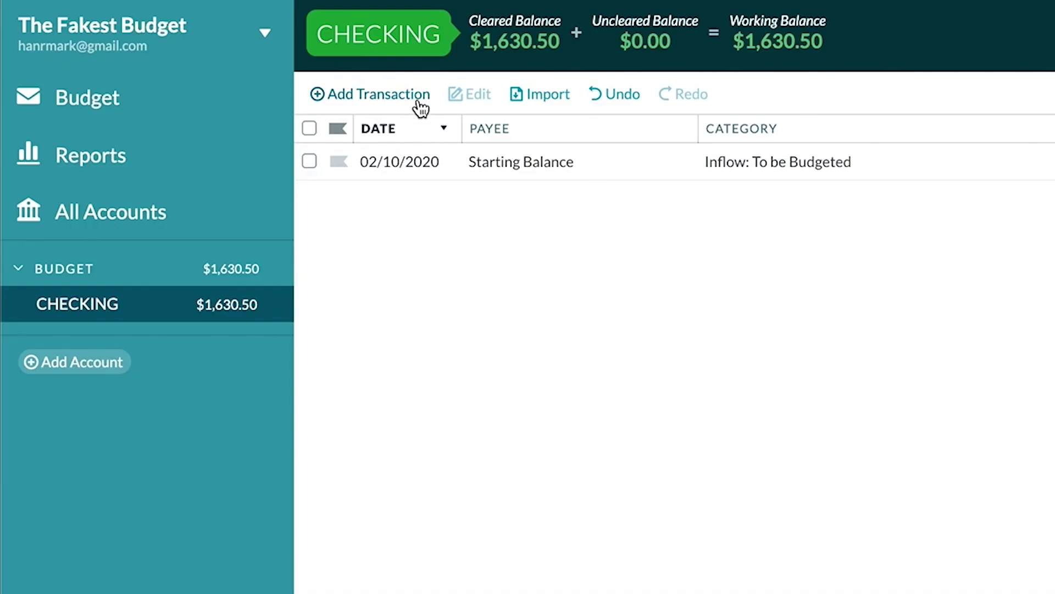
Add an income transaction dated 02/10/2020 to the Checking account with the payee Payment Guy.
{"action": "left_click", "coordinate": [419, 105]}
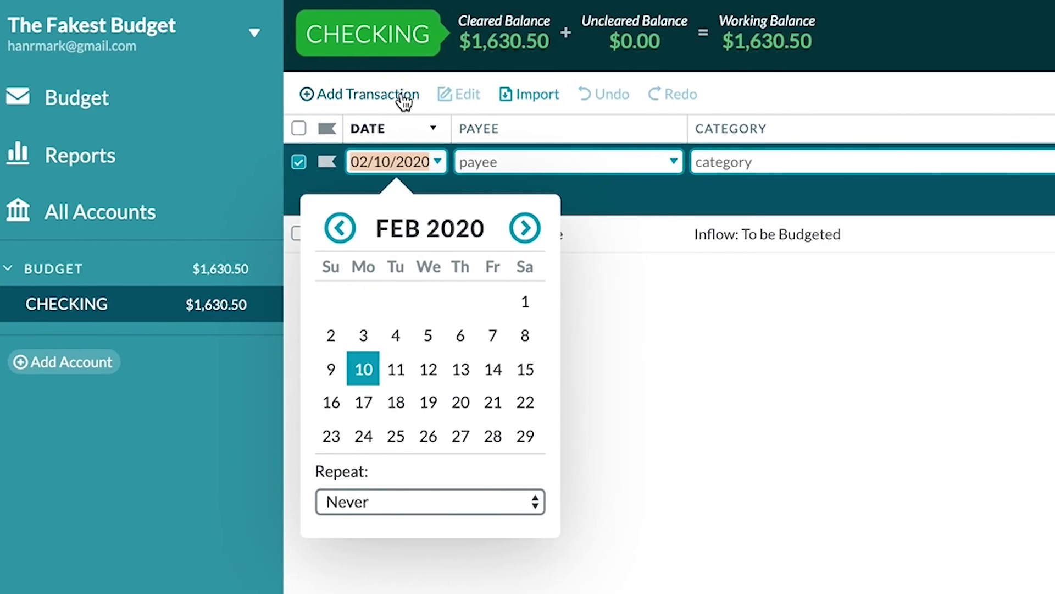
{"action": "key", "text": "Tab"}
{"action": "type", "text": "Payment"}
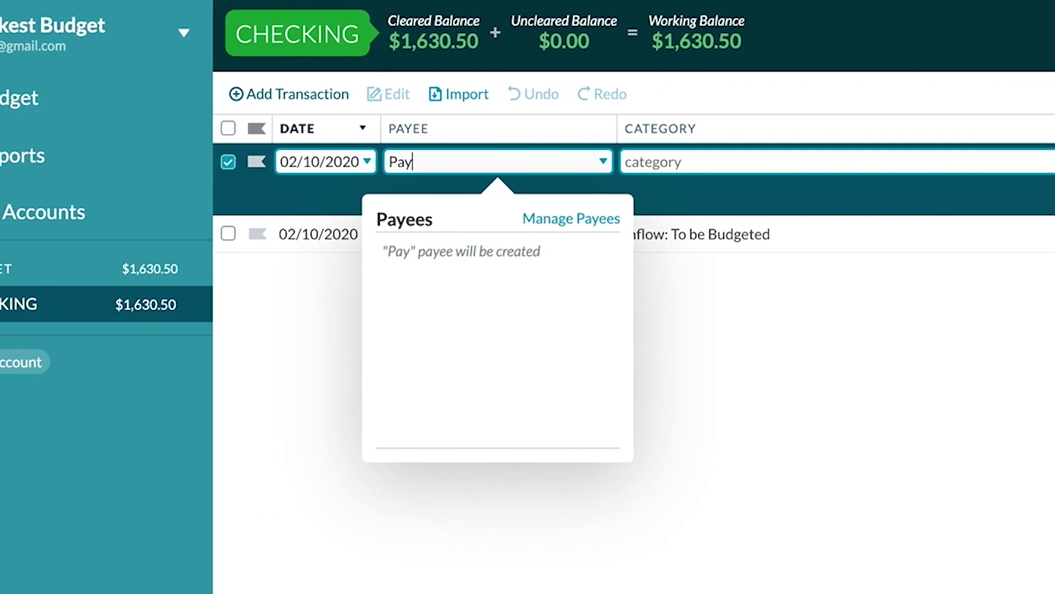
{"action": "type", "text": " Guy"}
{"action": "key", "text": "Tab"}
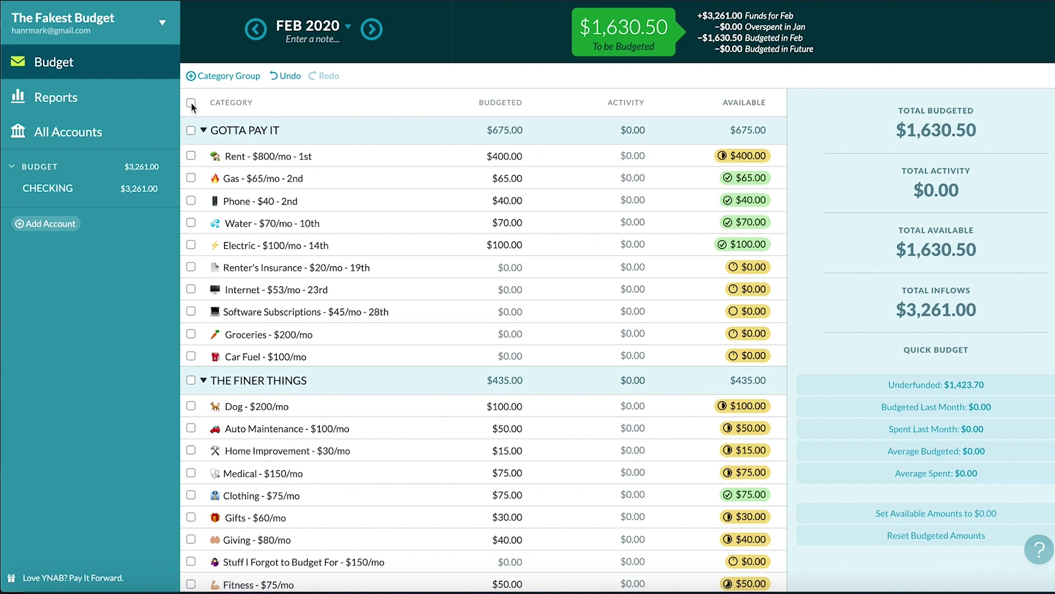
Select all categories in the February 2020 budget and quick-budget their underfunded amounts.
{"action": "left_click", "coordinate": [191, 103]}
{"action": "scroll", "coordinate": [225, 265], "scroll_direction": "down", "scroll_amount": 5}
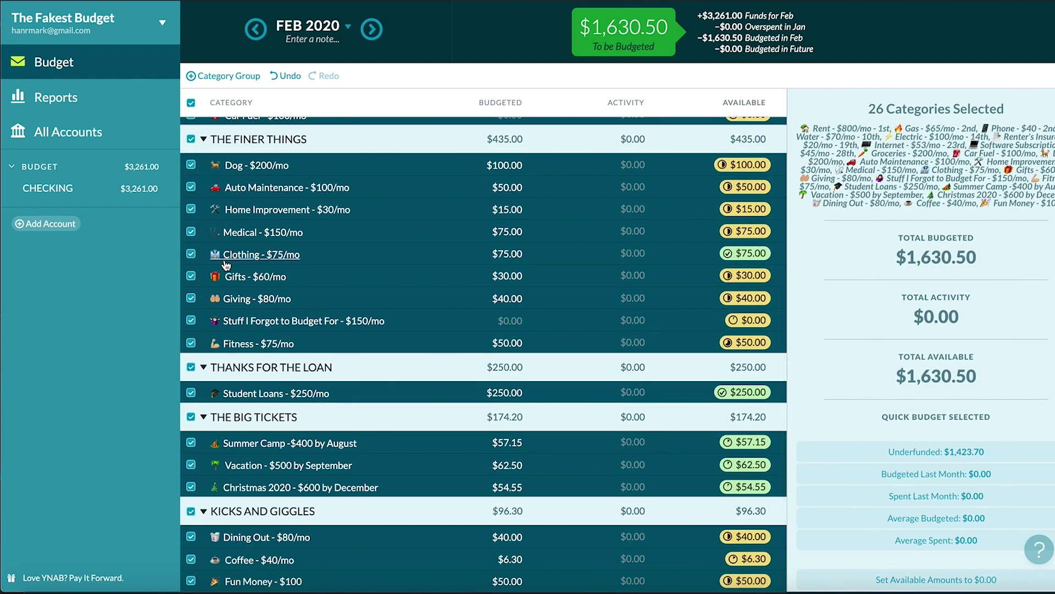
{"action": "scroll", "coordinate": [273, 247], "scroll_direction": "up", "scroll_amount": 4}
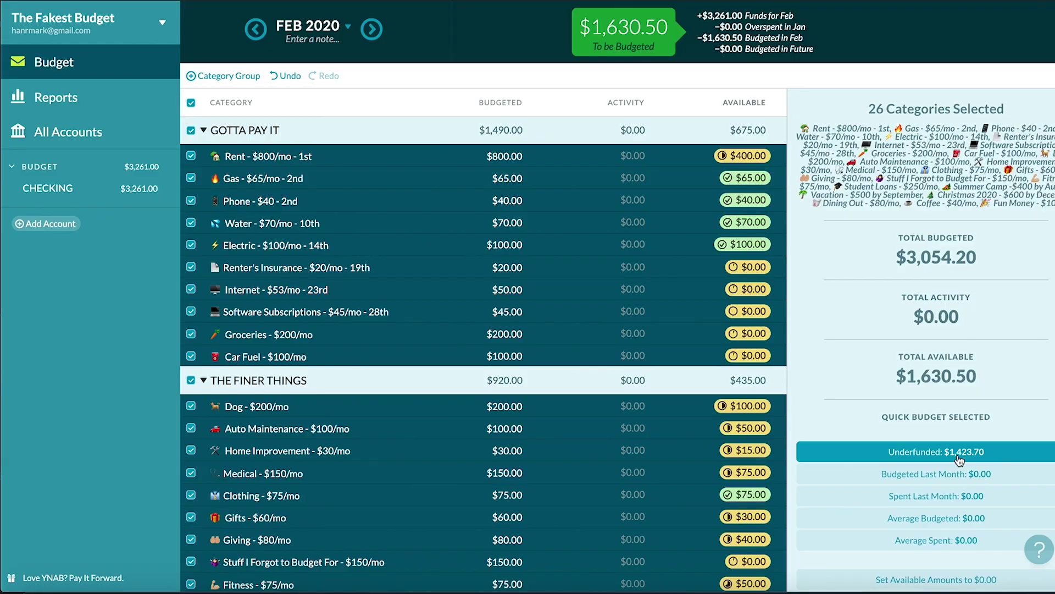
{"action": "left_click", "coordinate": [959, 455]}
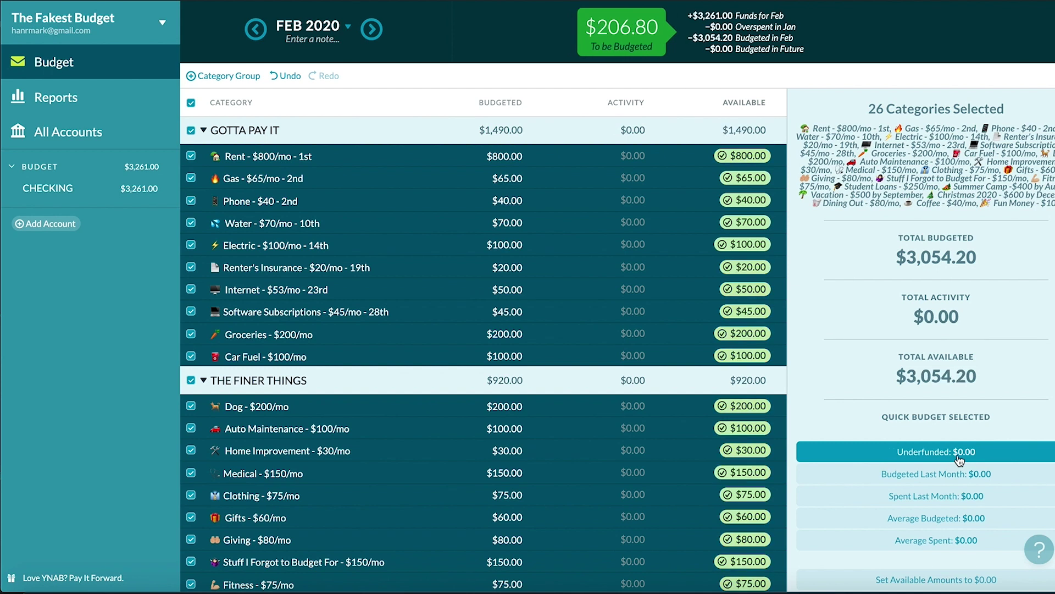